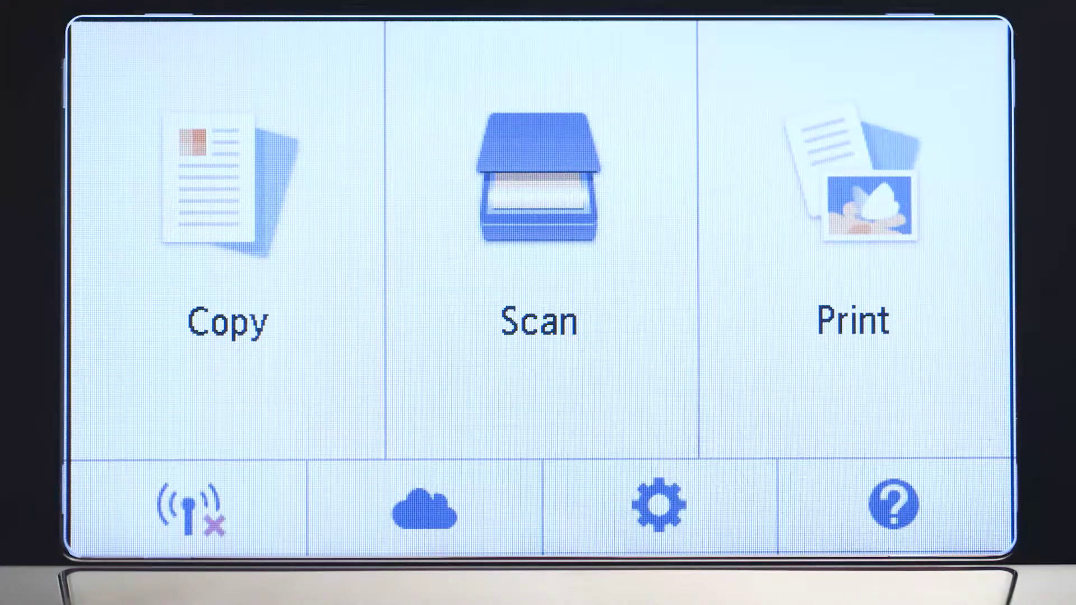
# On the printer touchscreen, start WPS push-button setup under LAN settings > Wireless LAN setup
pyautogui.click(189, 508)
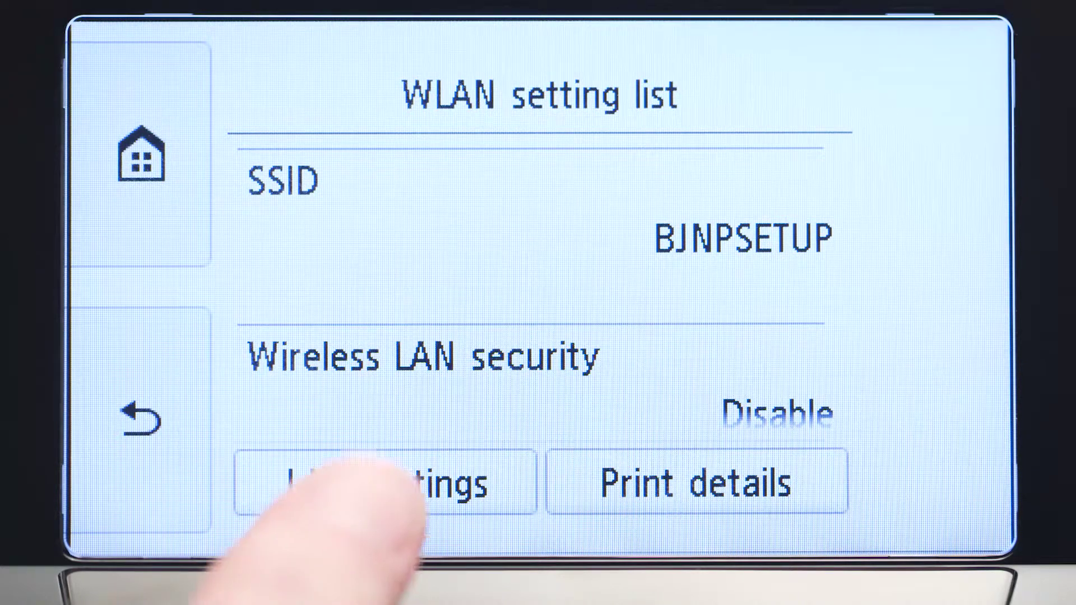
pyautogui.click(385, 481)
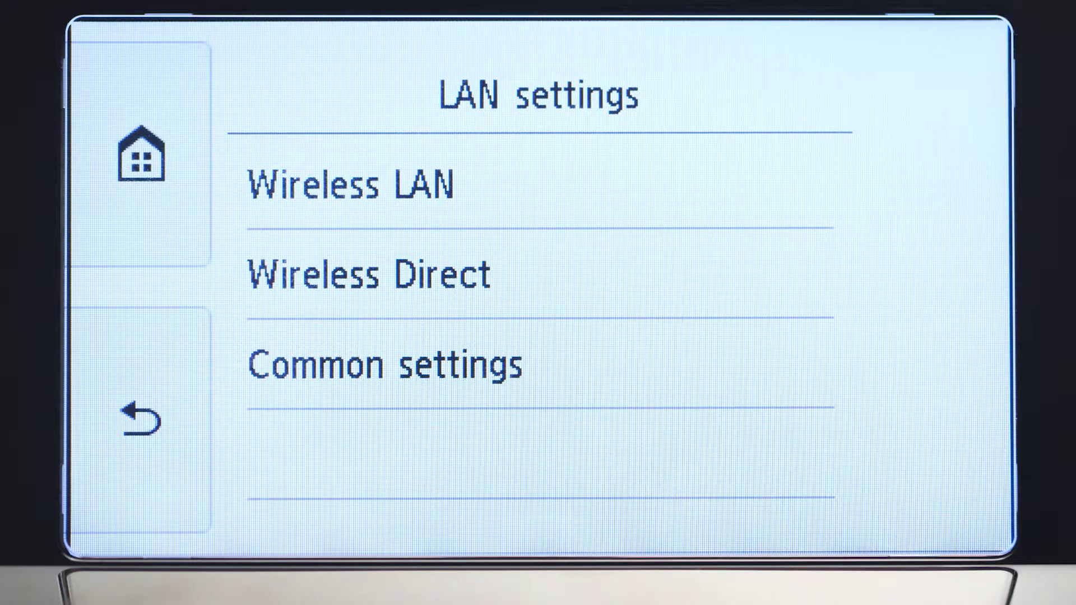
pyautogui.click(319, 182)
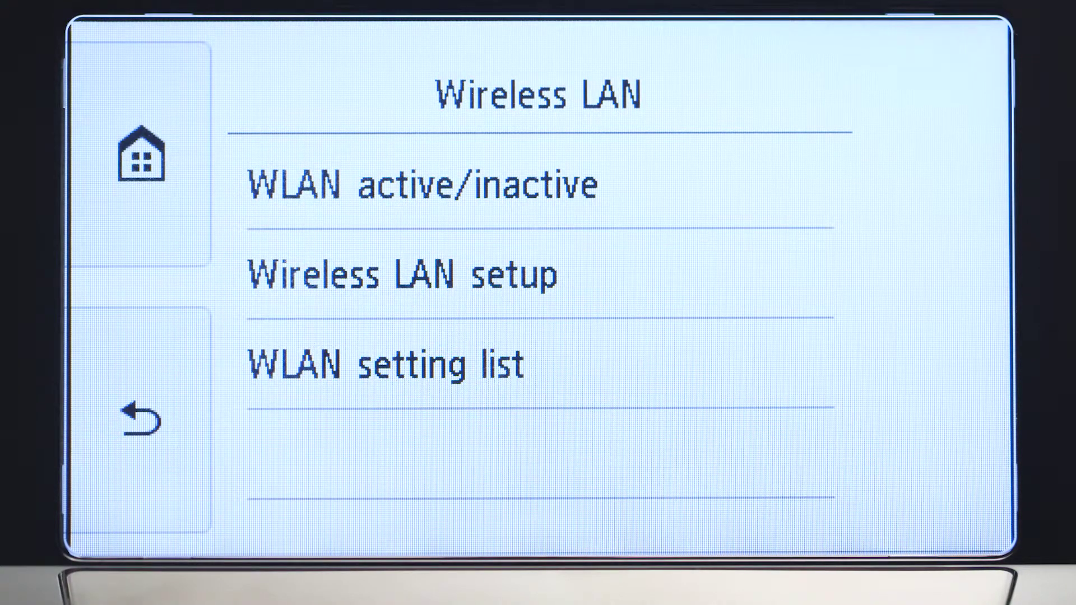
pyautogui.click(314, 275)
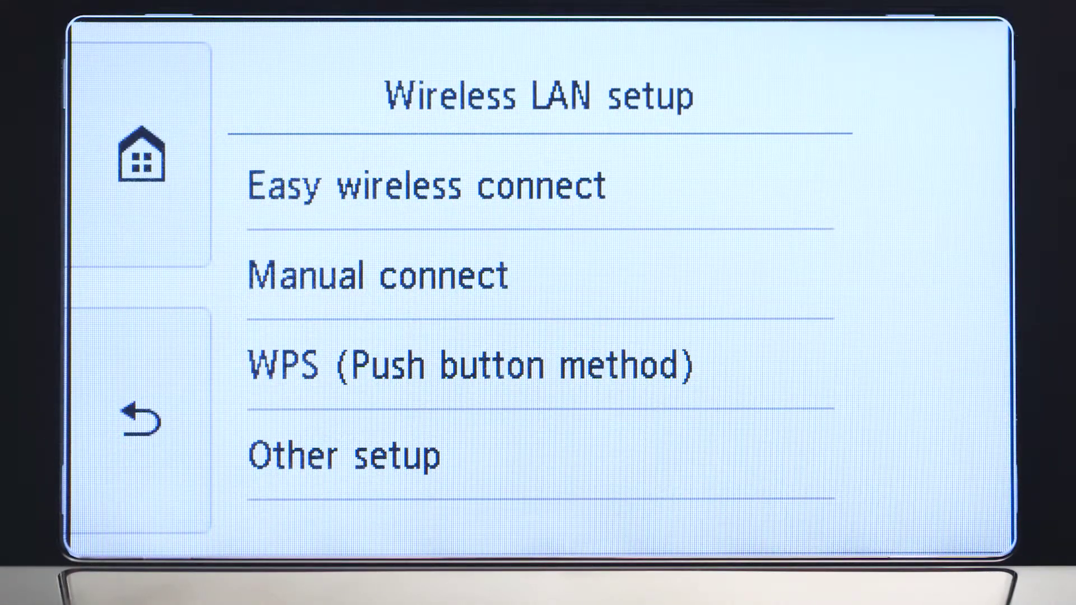
pyautogui.click(291, 364)
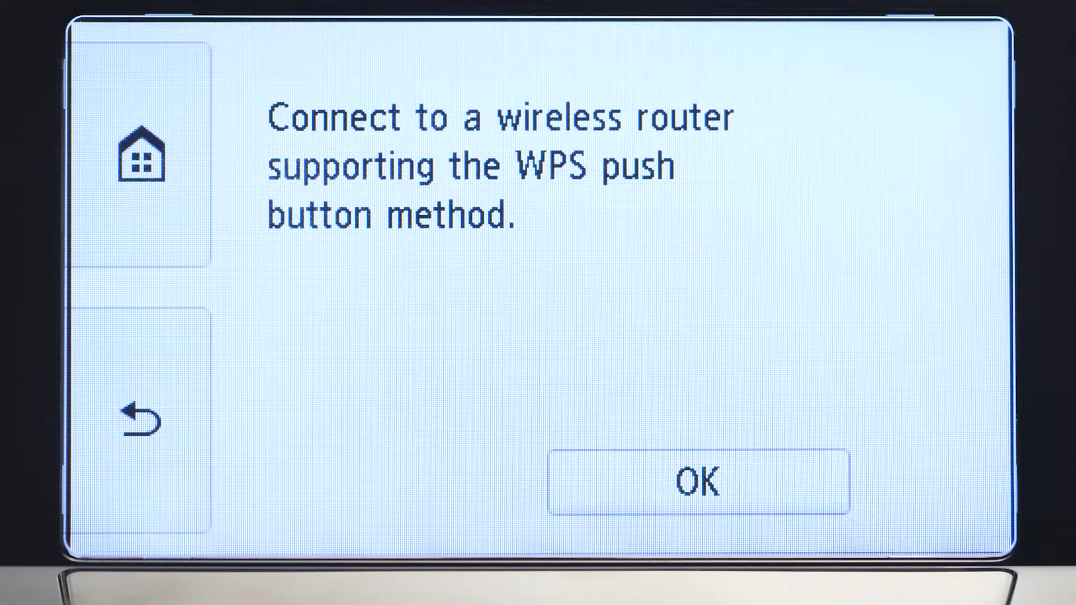
pyautogui.click(698, 482)
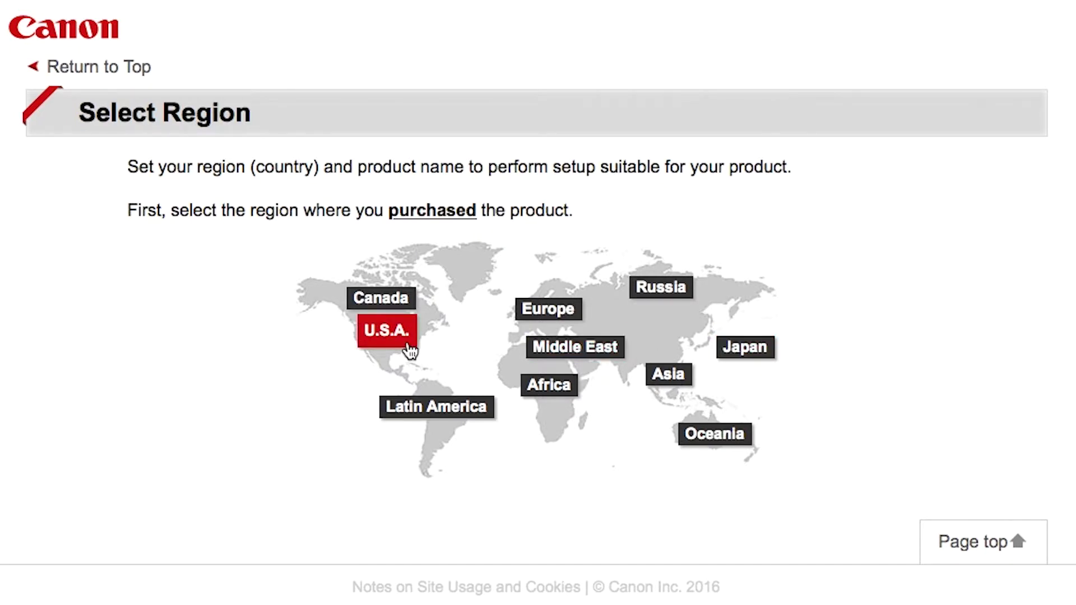
# On Canon's IJ Setup site, choose U.S.A., TS8020 and Windows PC, then open Setup
pyautogui.click(407, 342)
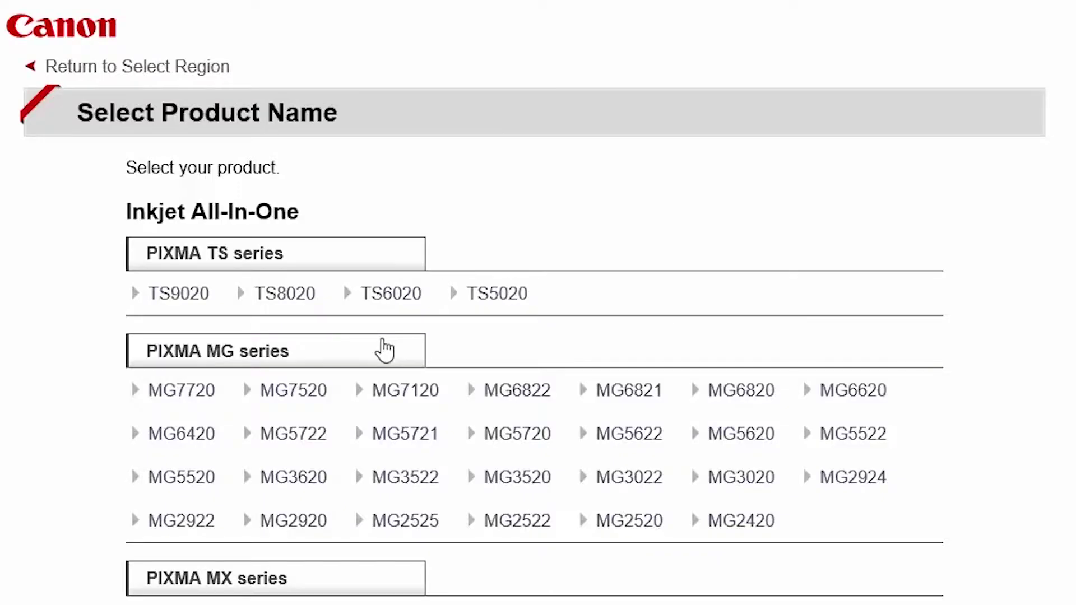
pyautogui.click(298, 304)
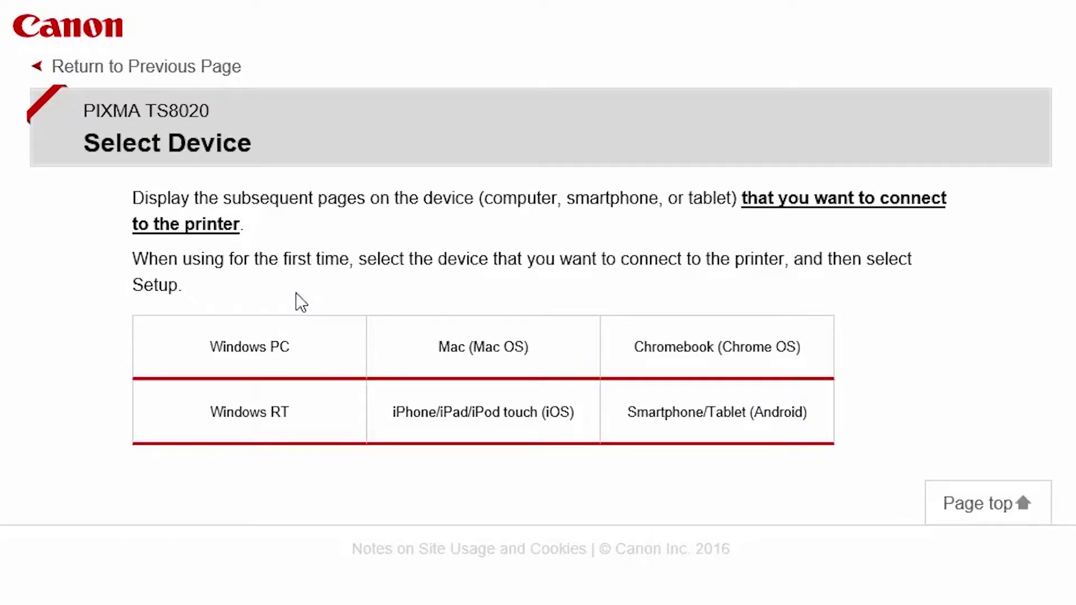
pyautogui.click(289, 341)
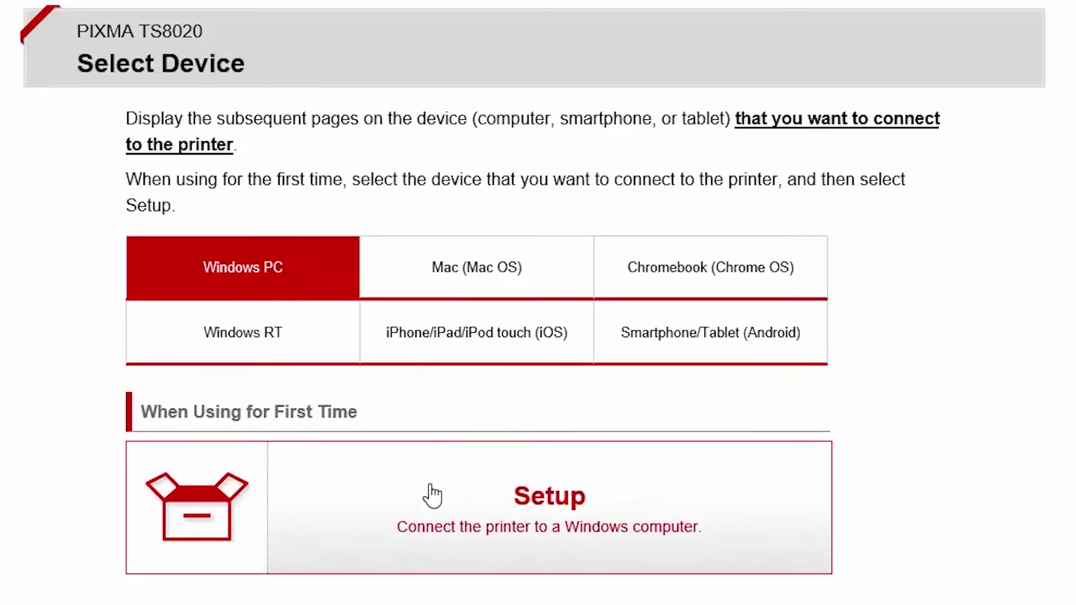
pyautogui.click(430, 485)
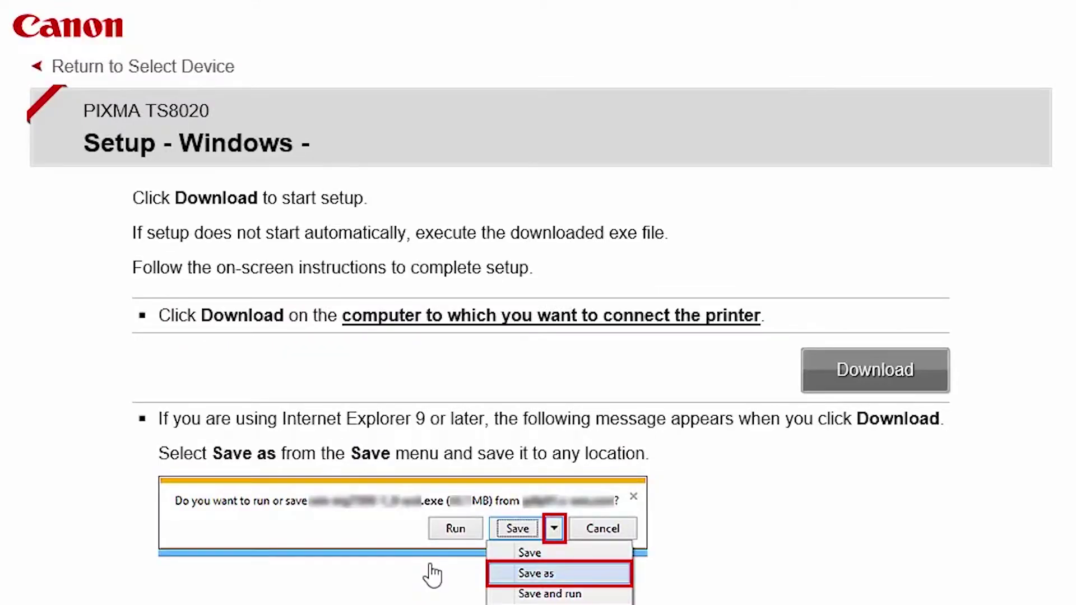
# Download the Windows setup file and run it from the download bar
pyautogui.click(828, 385)
pyautogui.scroll(-4, 819, 377)
pyautogui.scroll(-3, 823, 307)
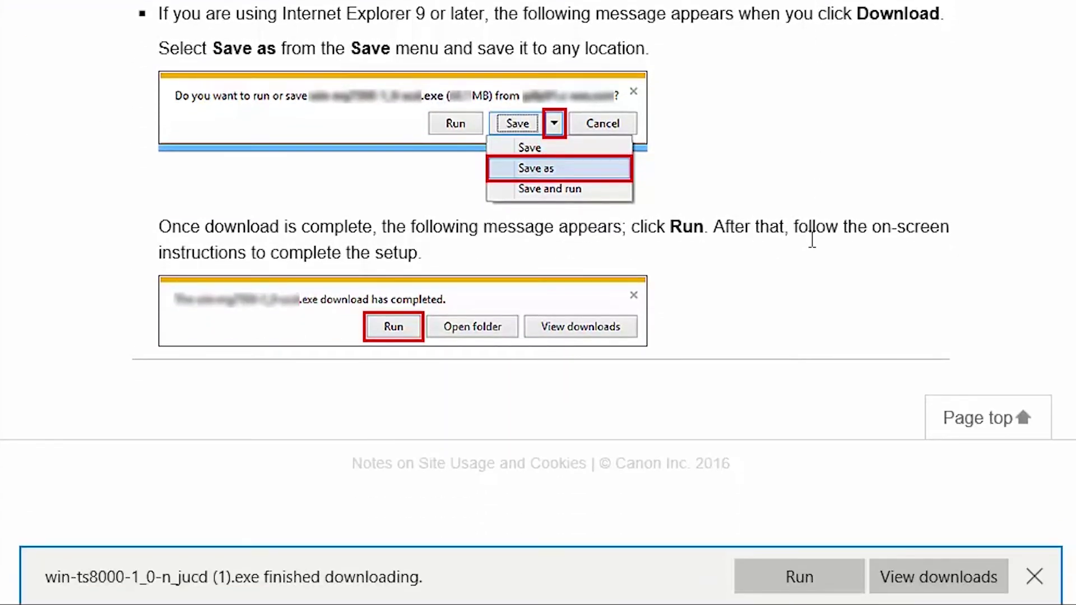
pyautogui.click(791, 567)
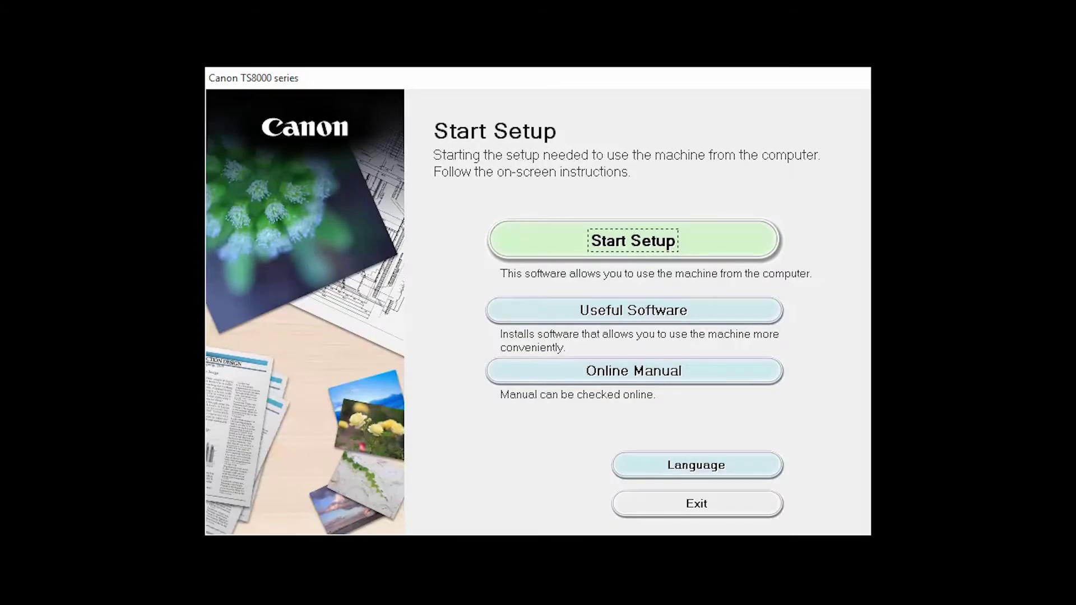
# Begin setup, keep United States, accept the license, and agree to the Extended Survey Program
pyautogui.click(749, 253)
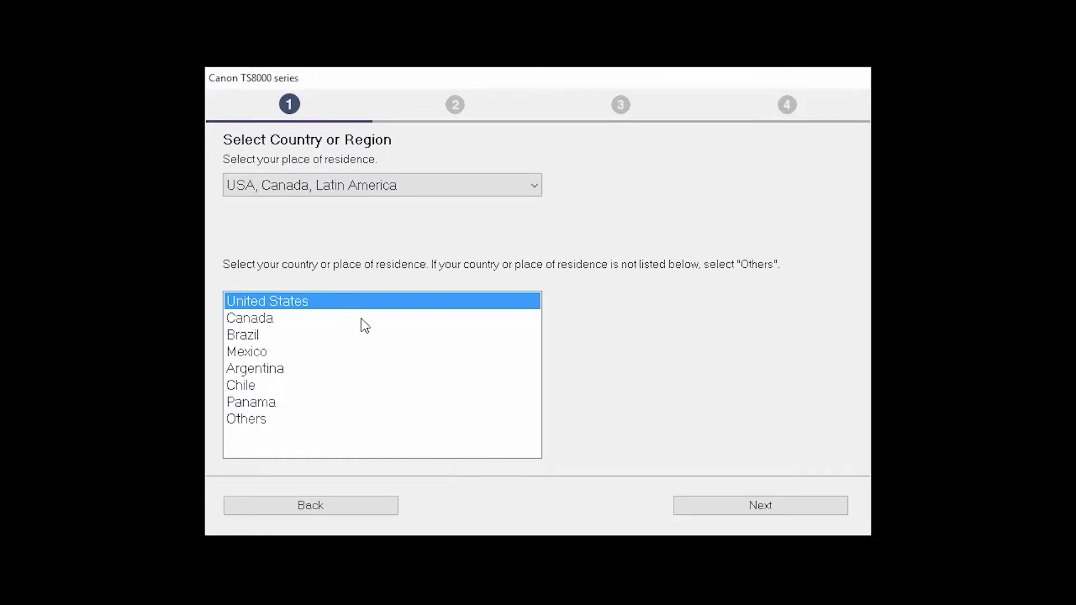
pyautogui.click(726, 512)
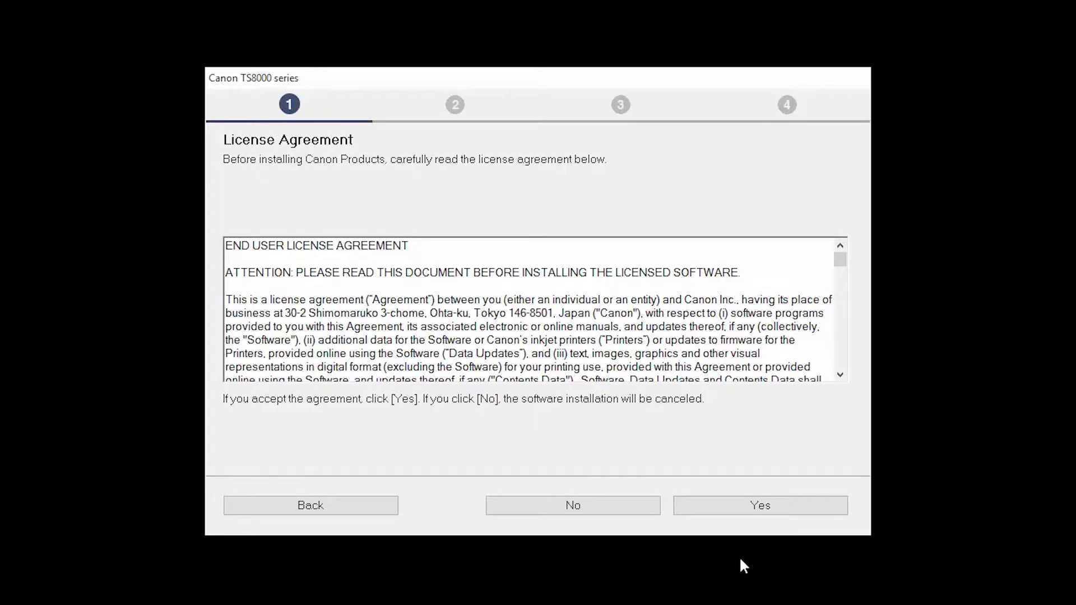
pyautogui.click(739, 511)
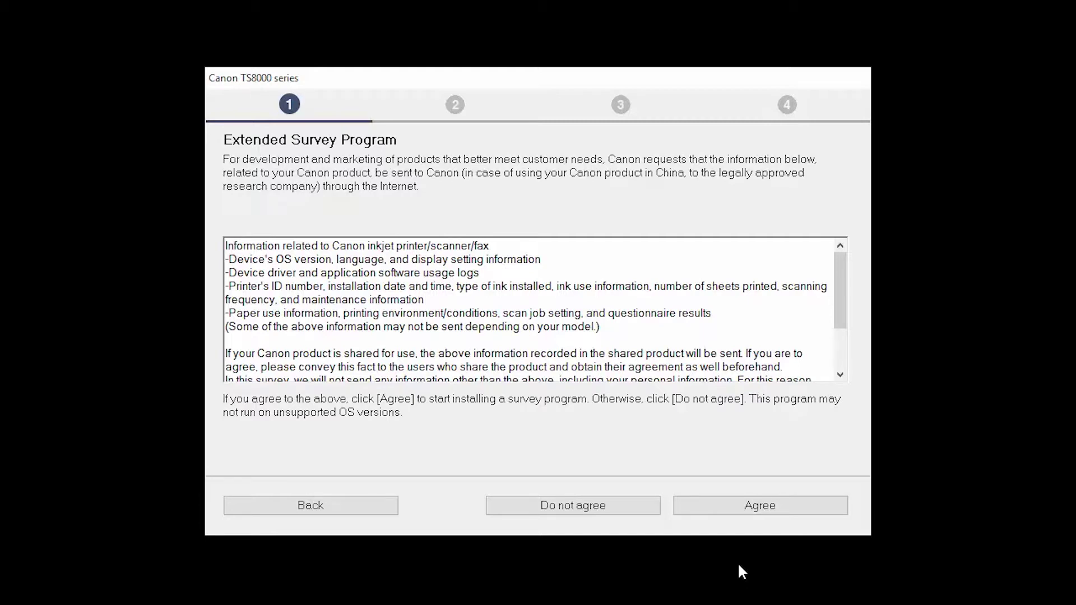
pyautogui.click(726, 511)
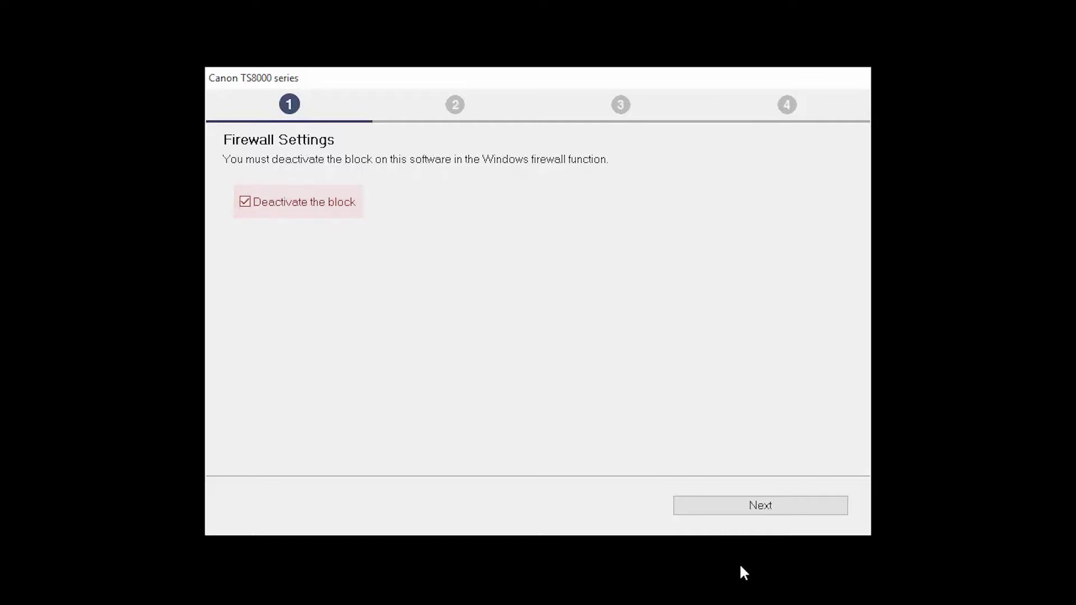
# Allow the installer through the firewall, choose Wireless LAN connection, and confirm the printer is on
pyautogui.click(733, 511)
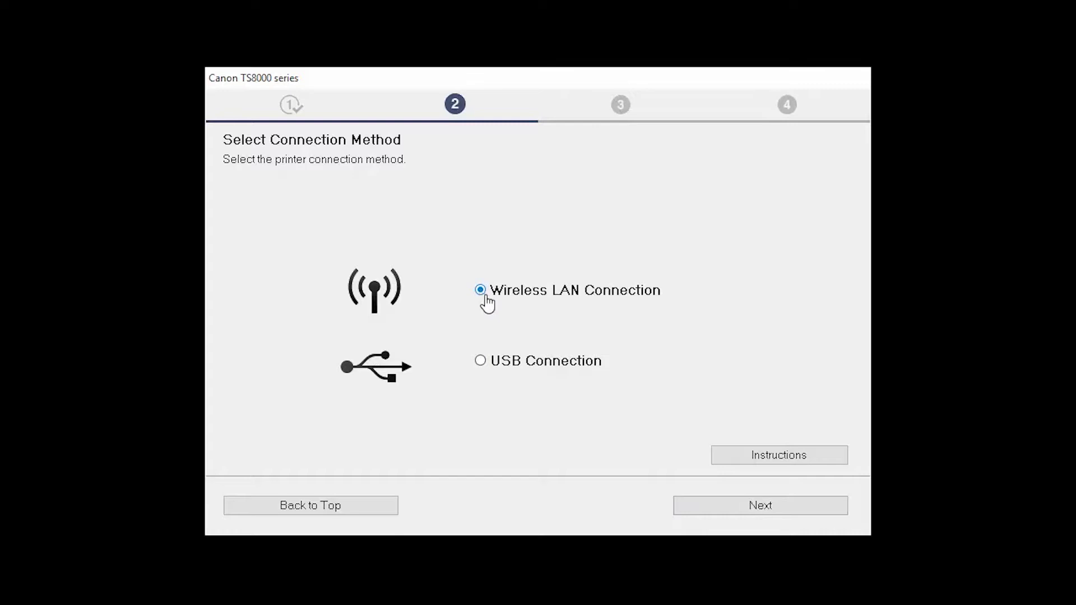
pyautogui.click(732, 512)
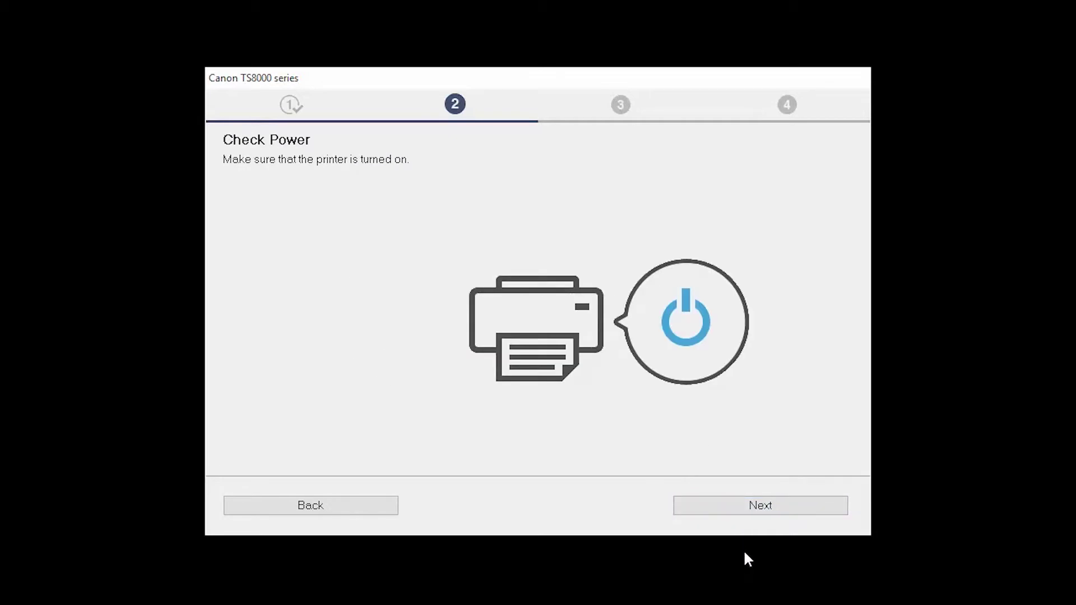
pyautogui.click(732, 513)
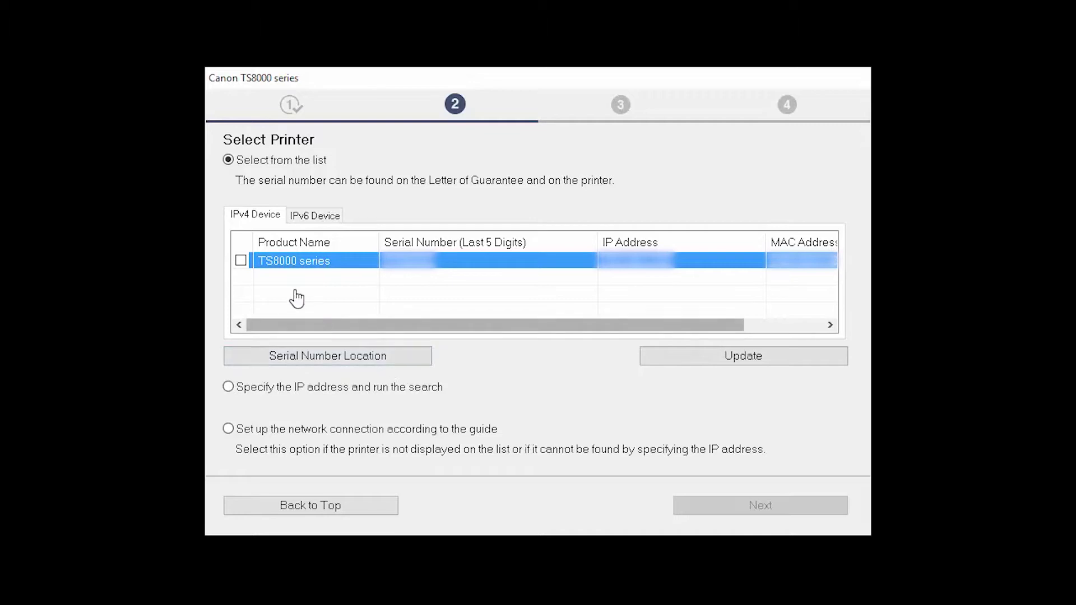
# Select the detected TS8000 series printer and start installing its drivers
pyautogui.click(242, 259)
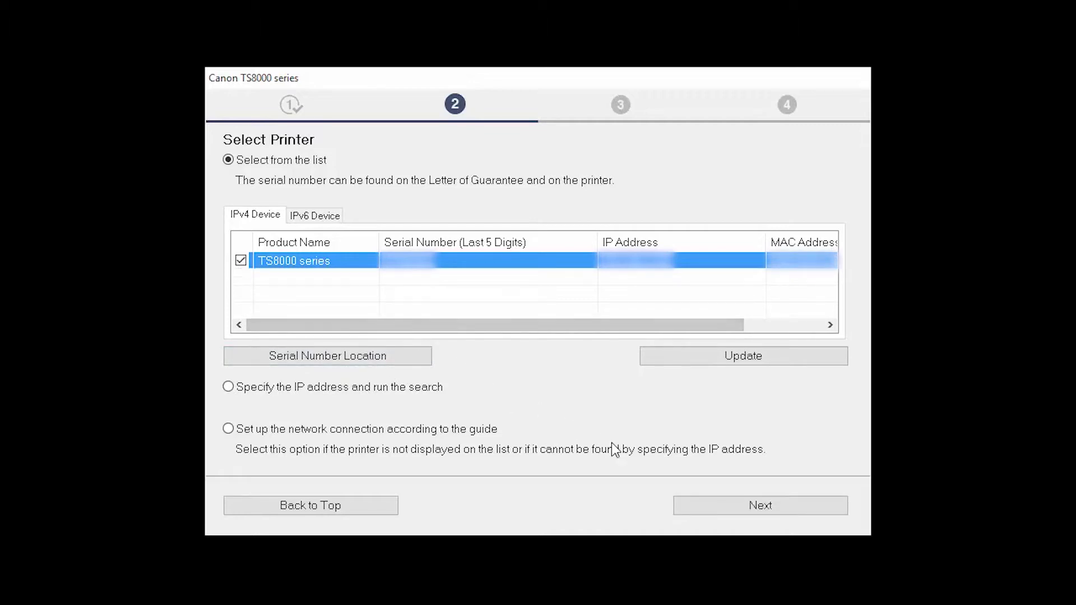
pyautogui.click(733, 512)
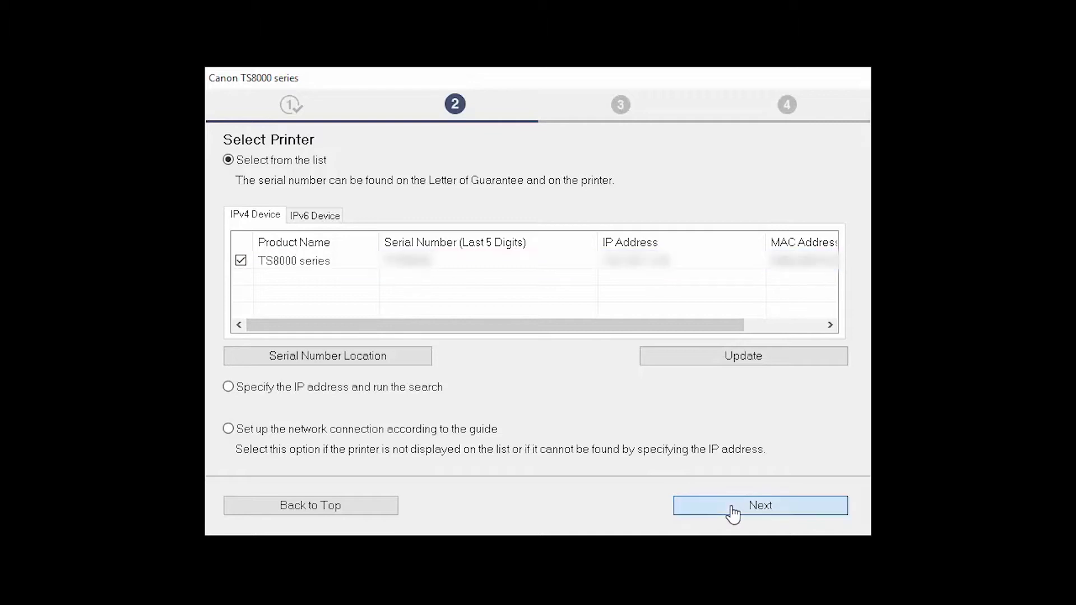
pyautogui.click(733, 512)
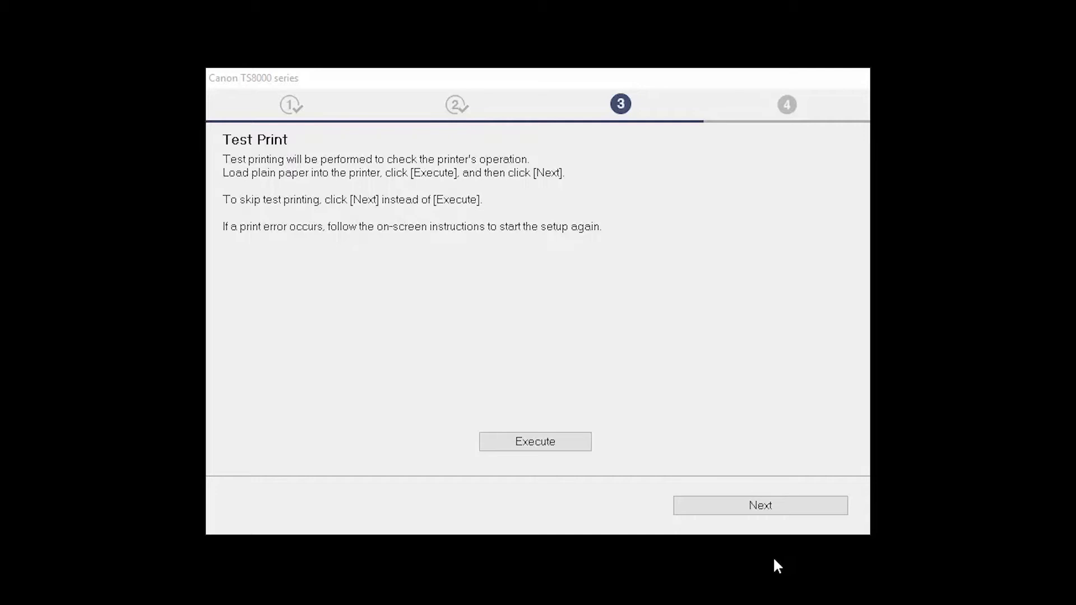
# Print a test page and complete setup with the TS8000 as default printer
pyautogui.click(567, 444)
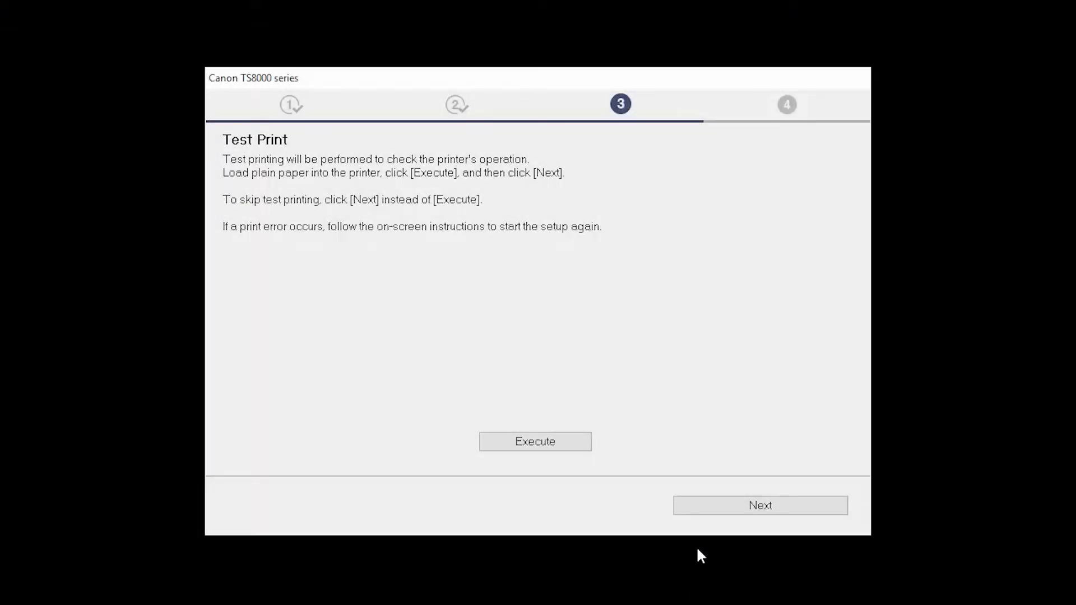
pyautogui.click(727, 511)
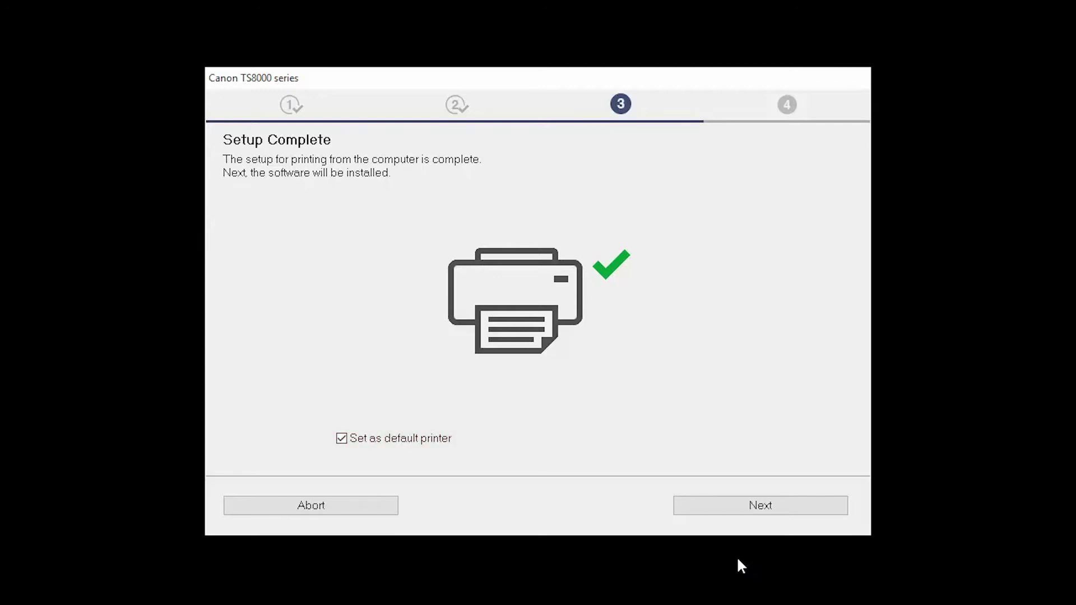
pyautogui.click(736, 514)
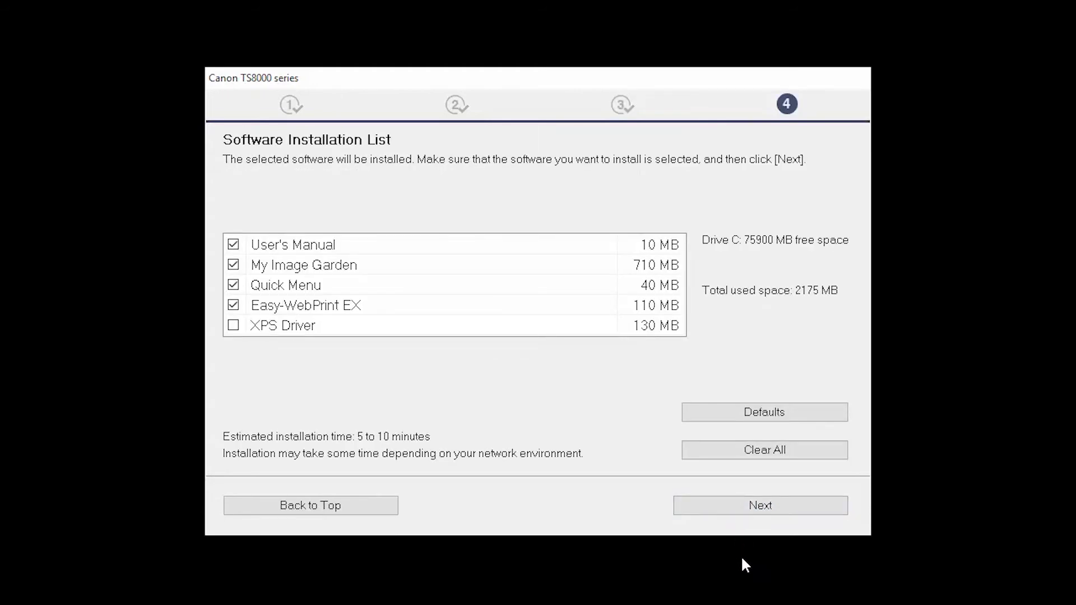
# Install the four checked applications and continue past the smartphone and User Registration pages
pyautogui.click(736, 514)
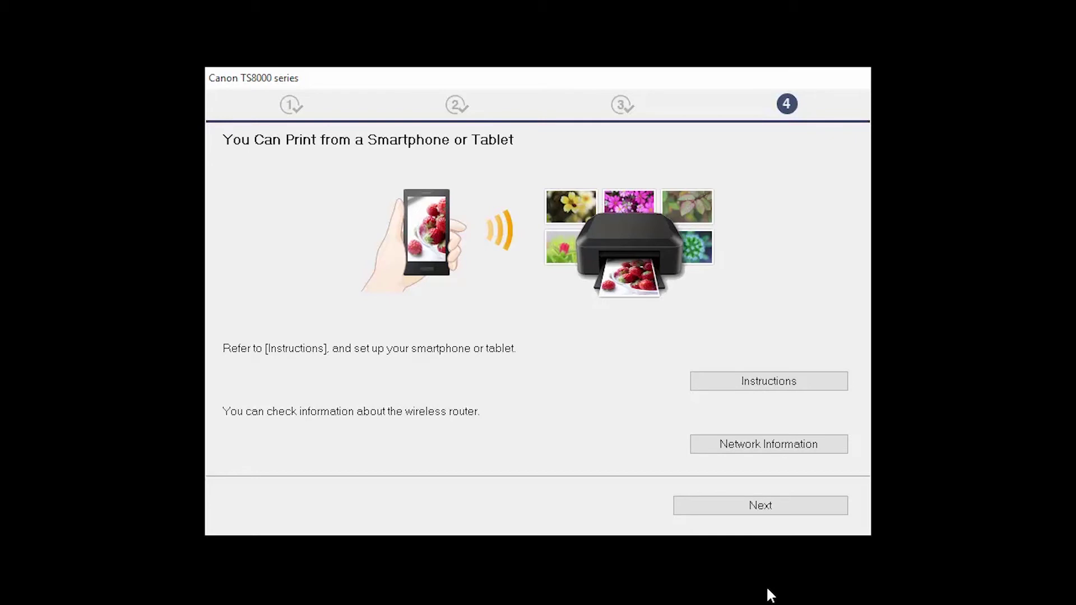
pyautogui.click(731, 514)
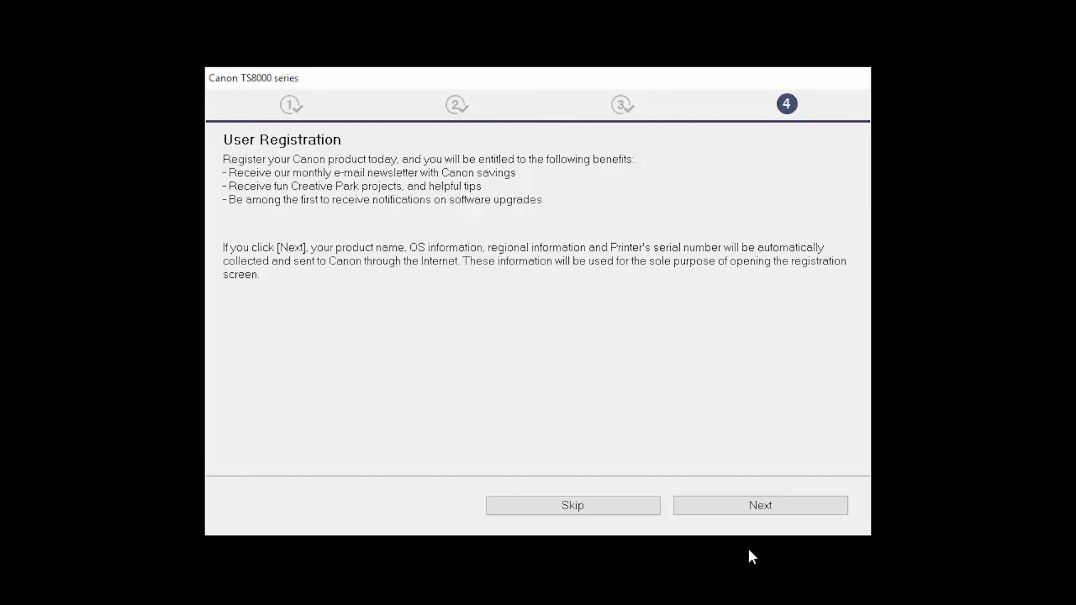
pyautogui.click(734, 515)
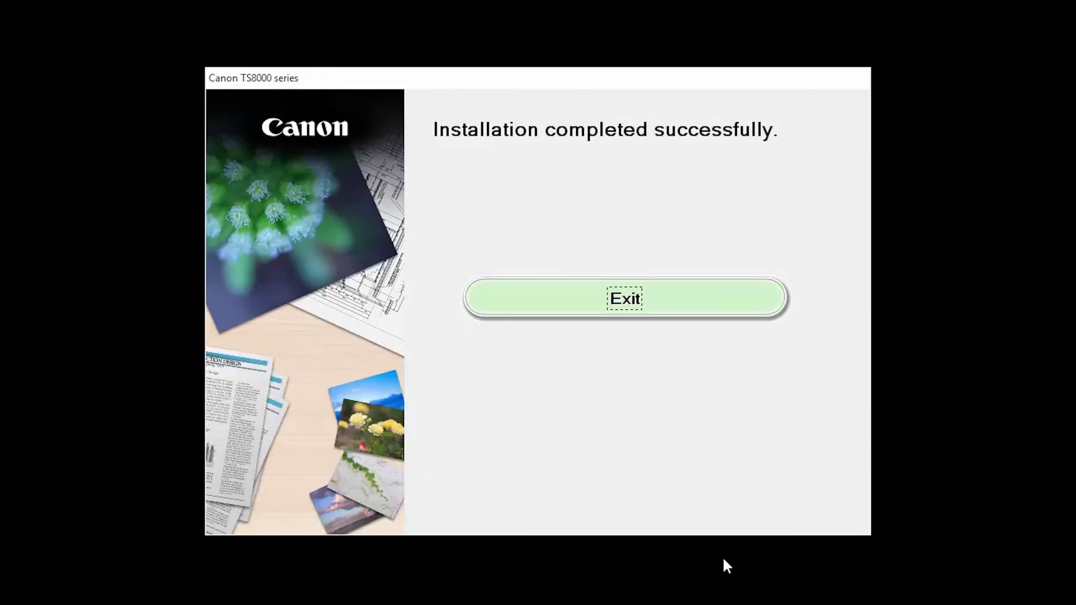
# Exit the installer from the installation-completed screen
pyautogui.click(680, 286)
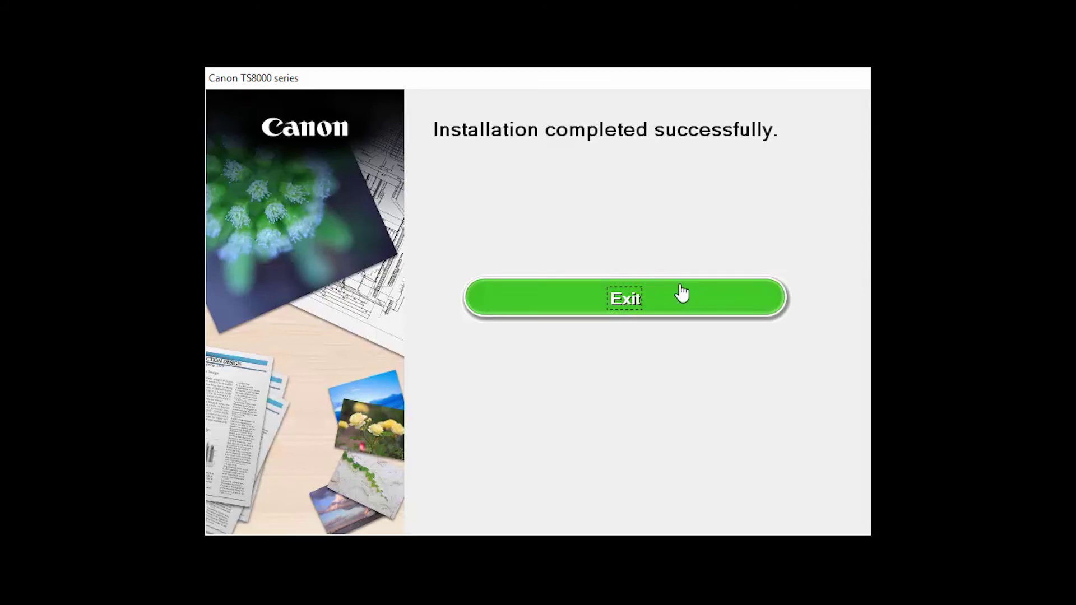